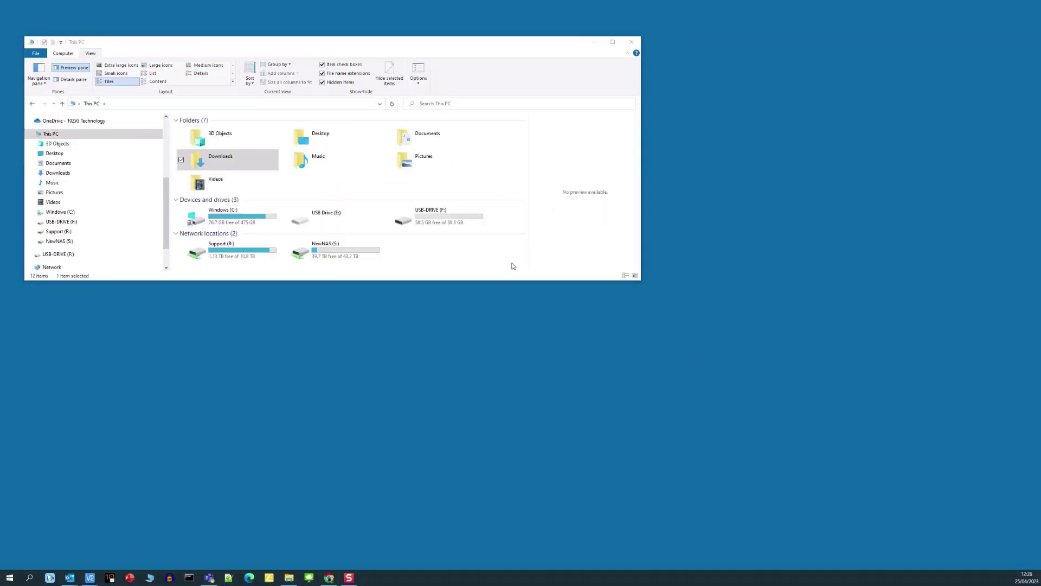
Extract RPOS-64_16.4.34.zip in Downloads into its suggested folder
{"action": "left_click", "coordinate": [481, 224]}
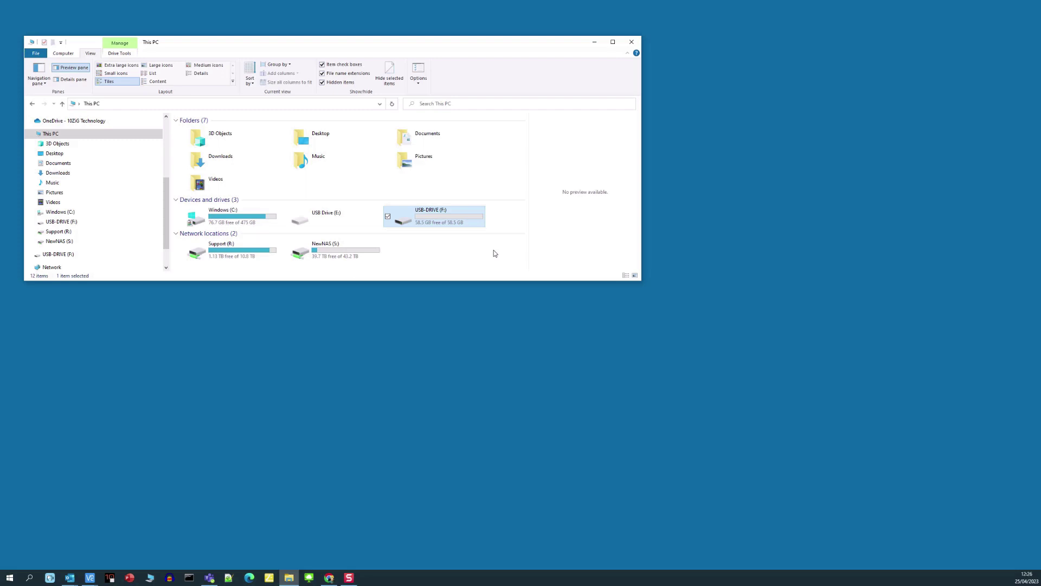
{"action": "left_click", "coordinate": [73, 174]}
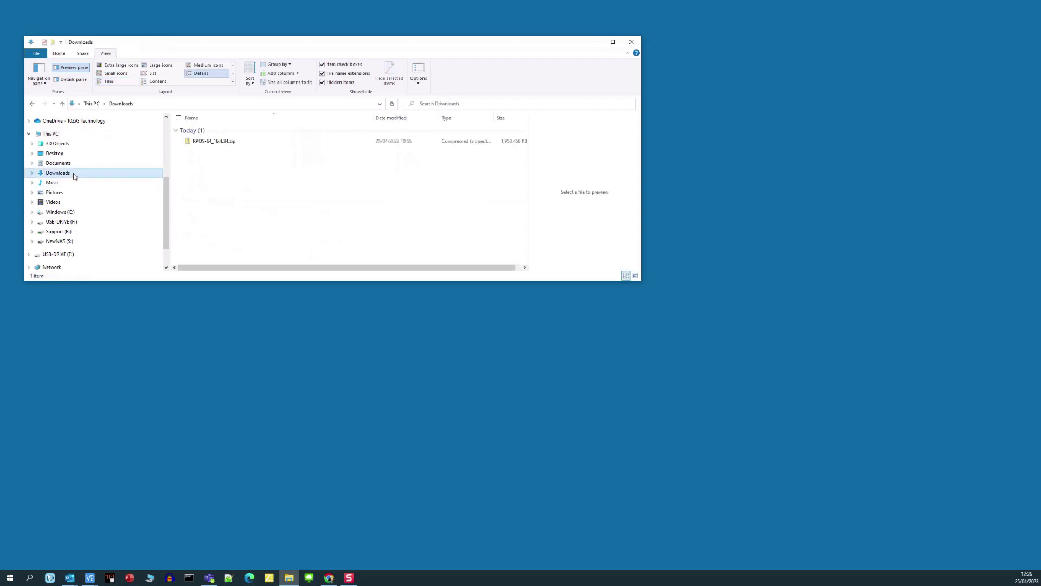
{"action": "right_click", "coordinate": [235, 145]}
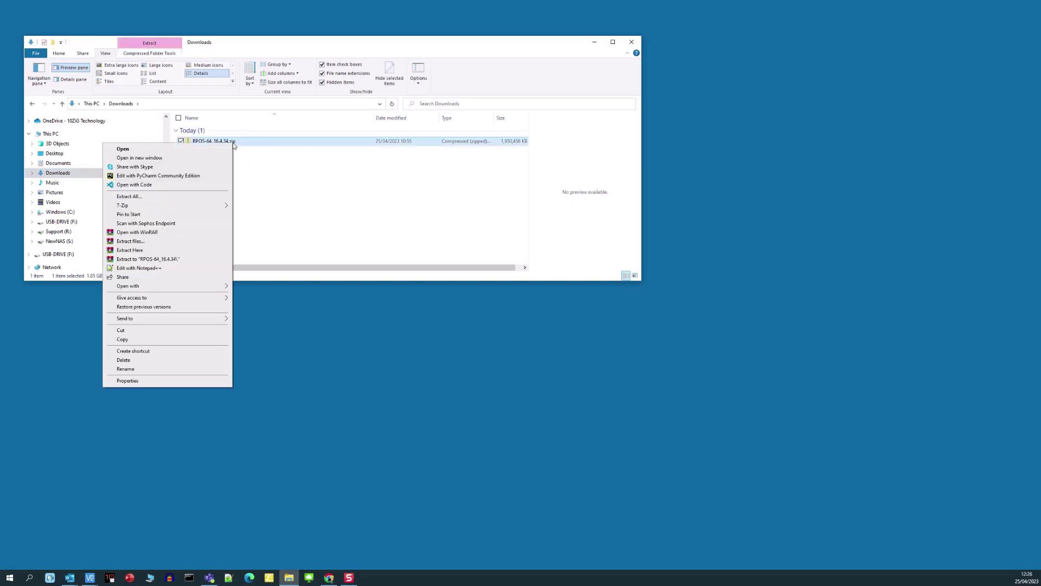
{"action": "left_click", "coordinate": [208, 197]}
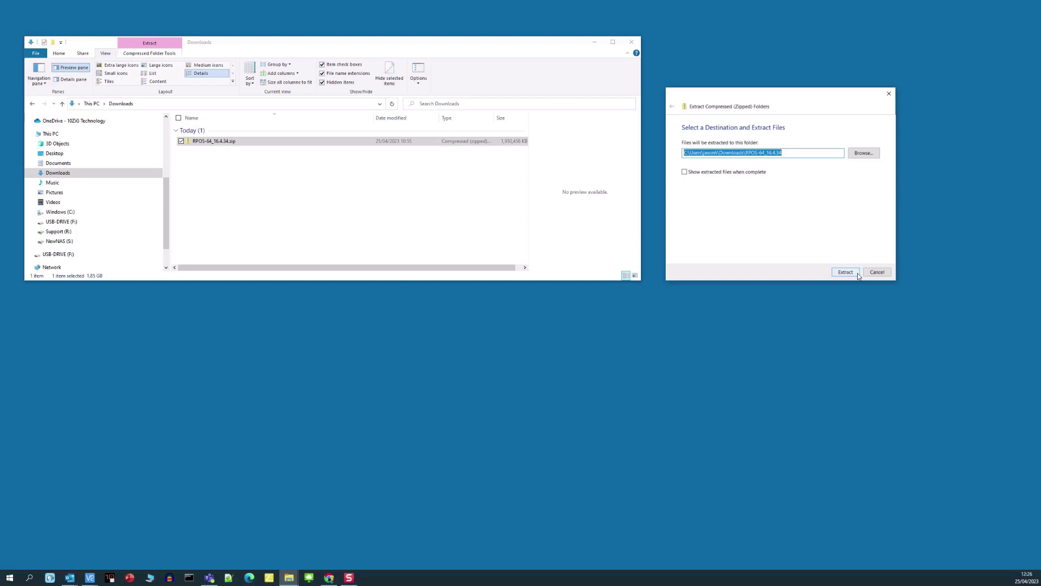
{"action": "left_click", "coordinate": [845, 272]}
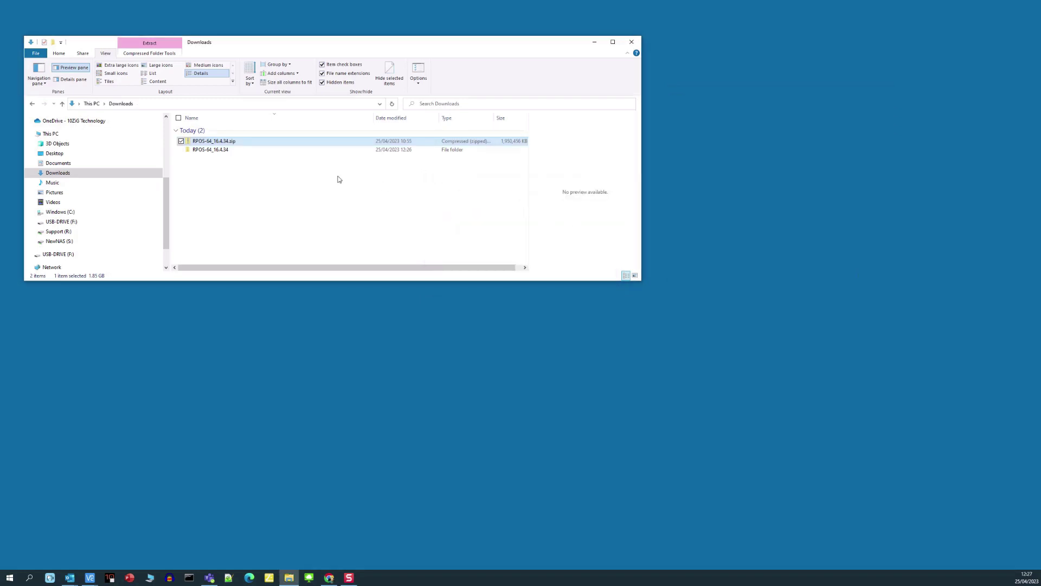
Open the extracted RPOS-64_16.4.34 folder and its RPOSInstaller subfolder
{"action": "left_click", "coordinate": [243, 152]}
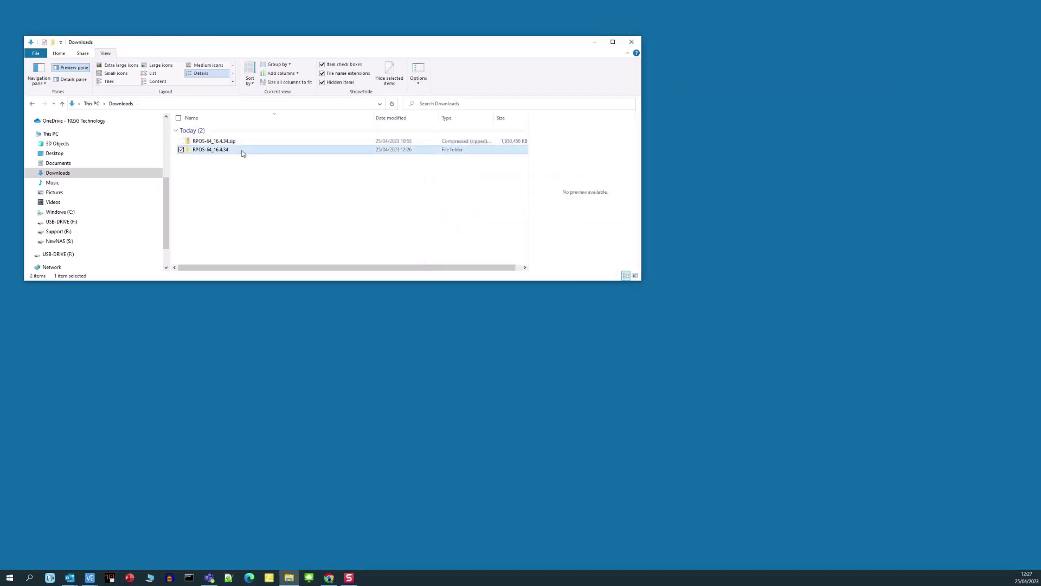
{"action": "double_click", "coordinate": [242, 152]}
{"action": "key", "text": "Return"}
{"action": "left_click", "coordinate": [228, 148]}
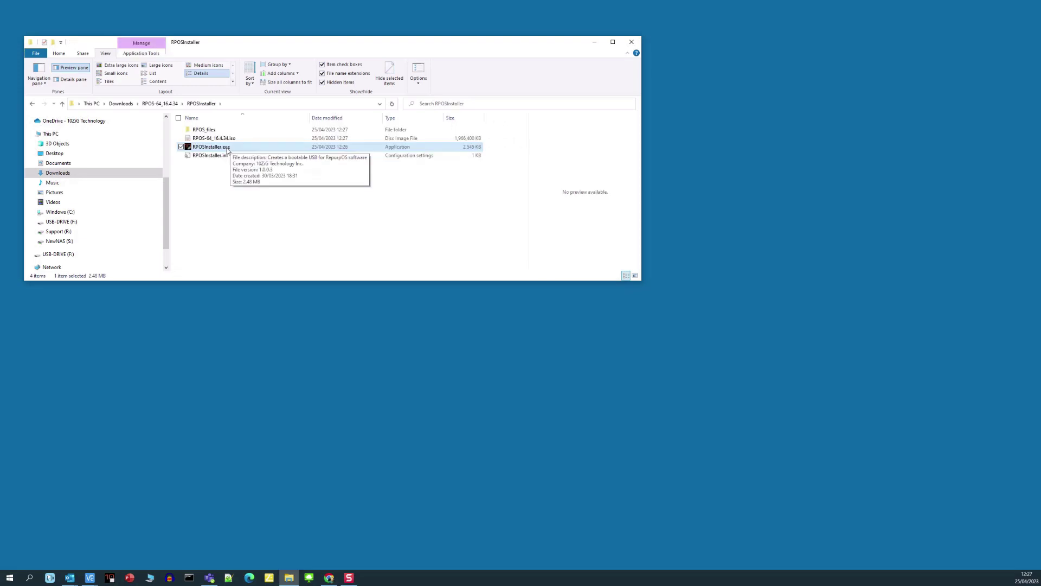
Launch RPOSInstaller.exe and keep USB-DRIVE (F:) [64GB] as the target device
{"action": "double_click", "coordinate": [227, 148]}
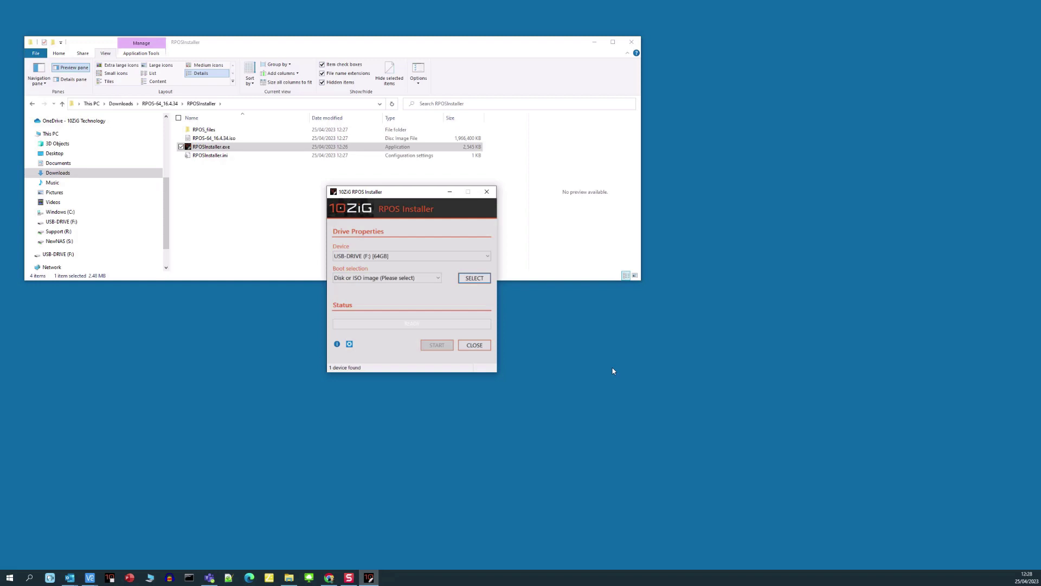
{"action": "left_click", "coordinate": [487, 256]}
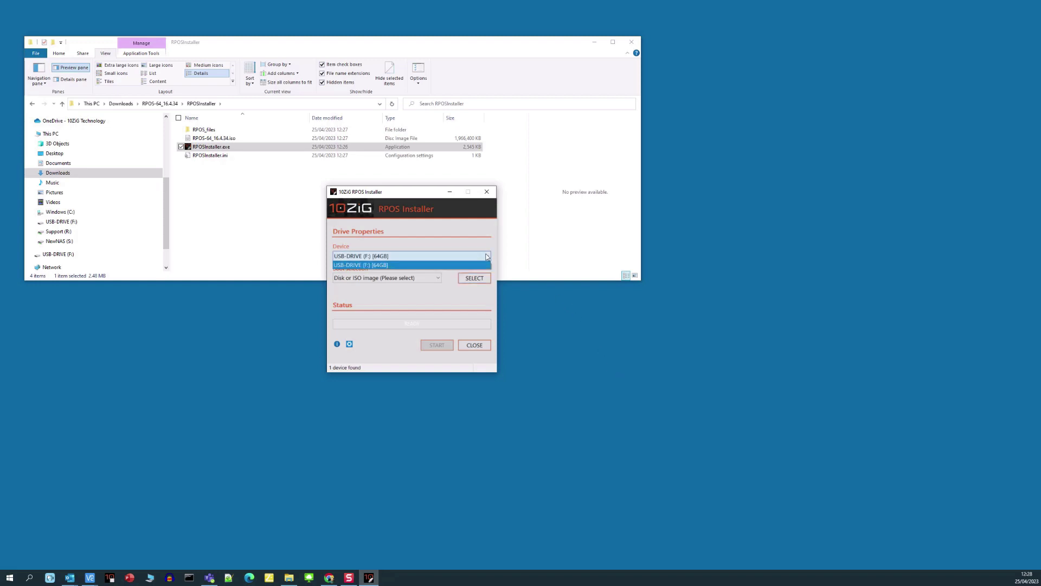
{"action": "left_click", "coordinate": [477, 265]}
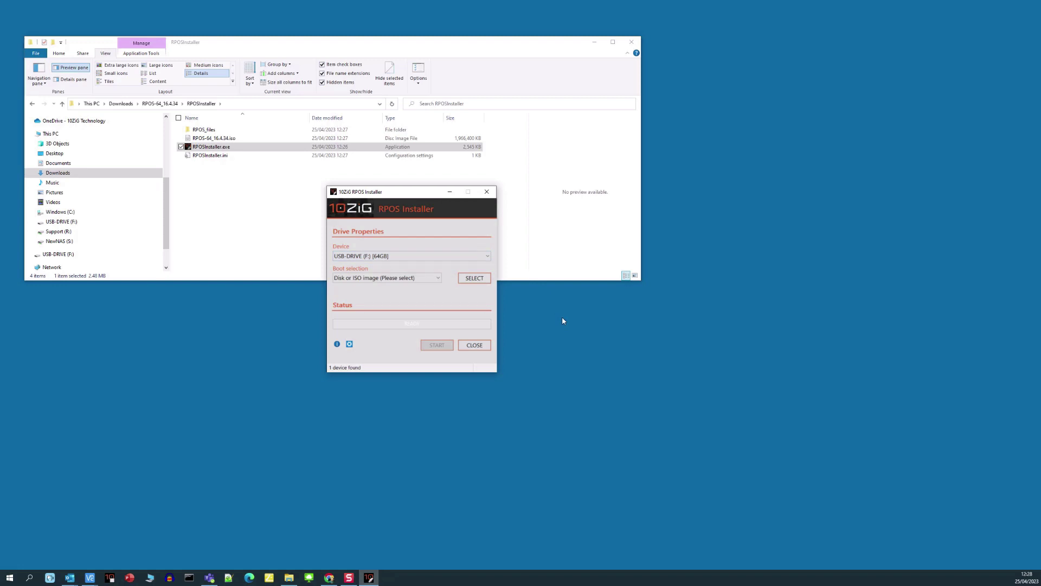
{"action": "left_click", "coordinate": [486, 280]}
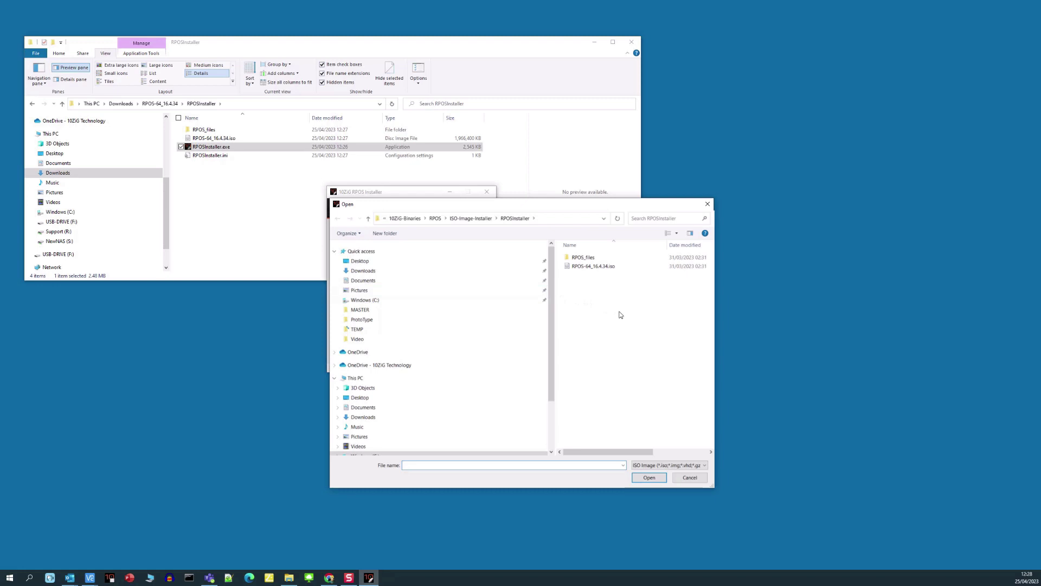
Load RPOS-64_16.4.34.iso as the installer's boot selection image
{"action": "left_click", "coordinate": [616, 268]}
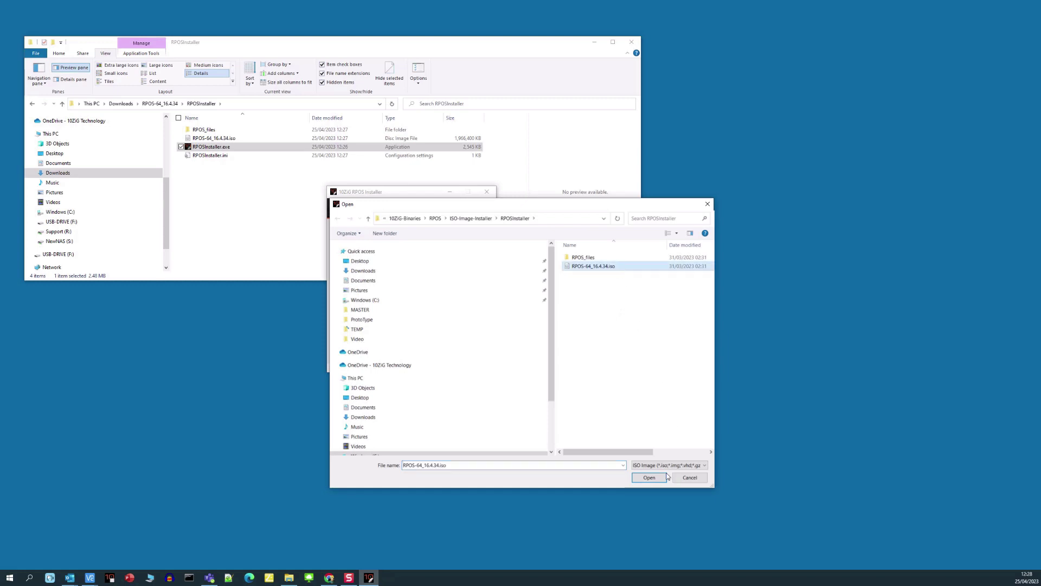
{"action": "left_click", "coordinate": [649, 477]}
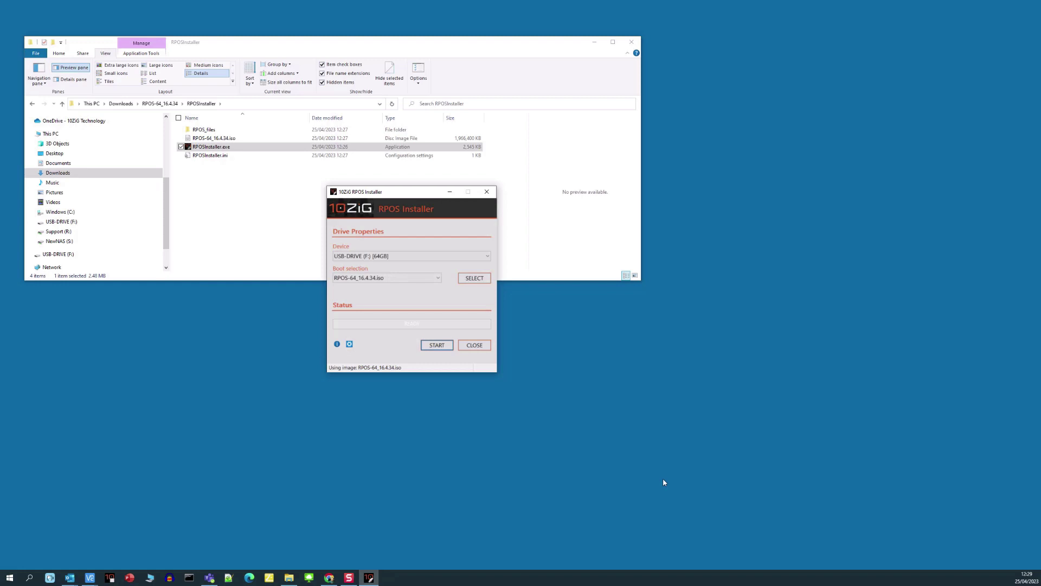
{"action": "left_click", "coordinate": [449, 347]}
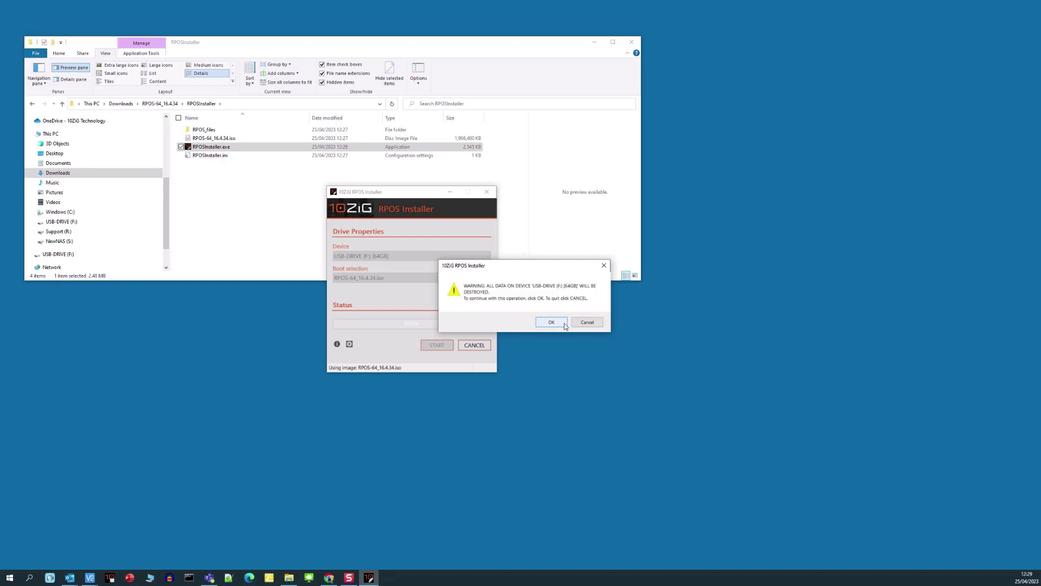
Accept erasing USB-DRIVE (F:) so the image is written and formatted as 16.4.34
{"action": "left_click", "coordinate": [564, 324]}
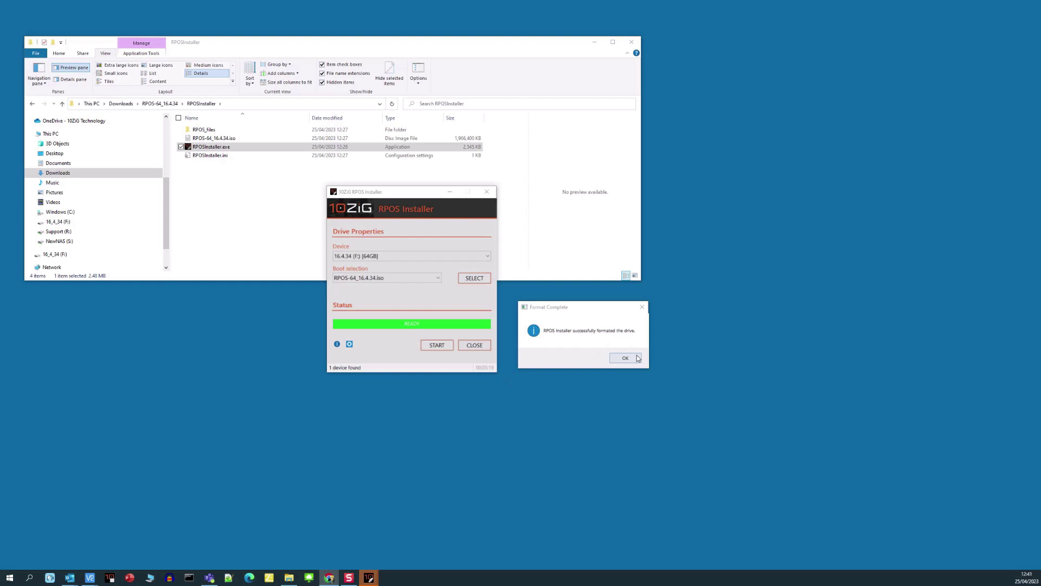
Dismiss Format Complete, close the RPOS installer, and eject the 16_4_34 (F:) drive
{"action": "left_click", "coordinate": [626, 358]}
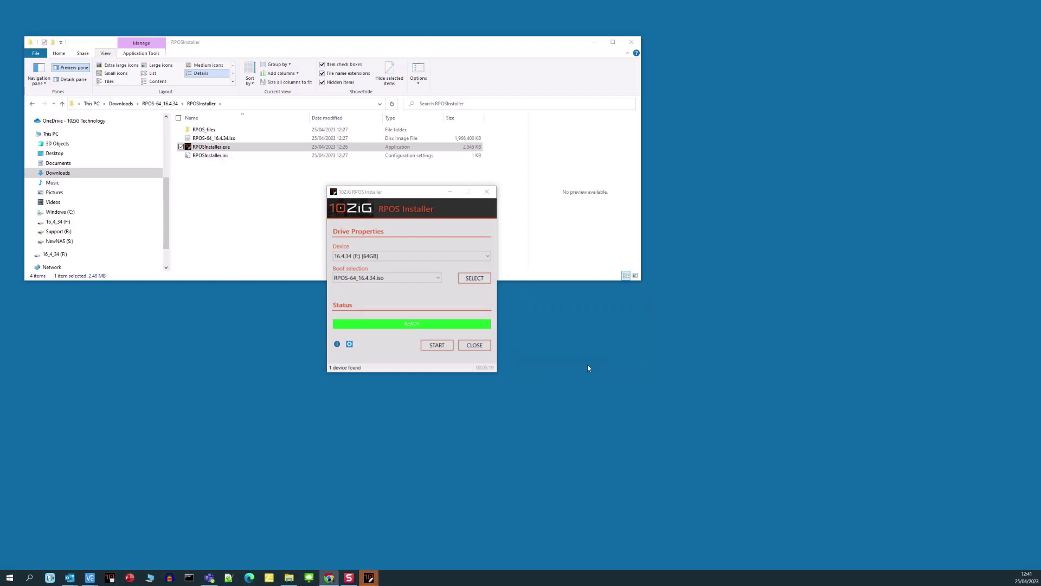
{"action": "left_click", "coordinate": [474, 345]}
{"action": "right_click", "coordinate": [86, 224]}
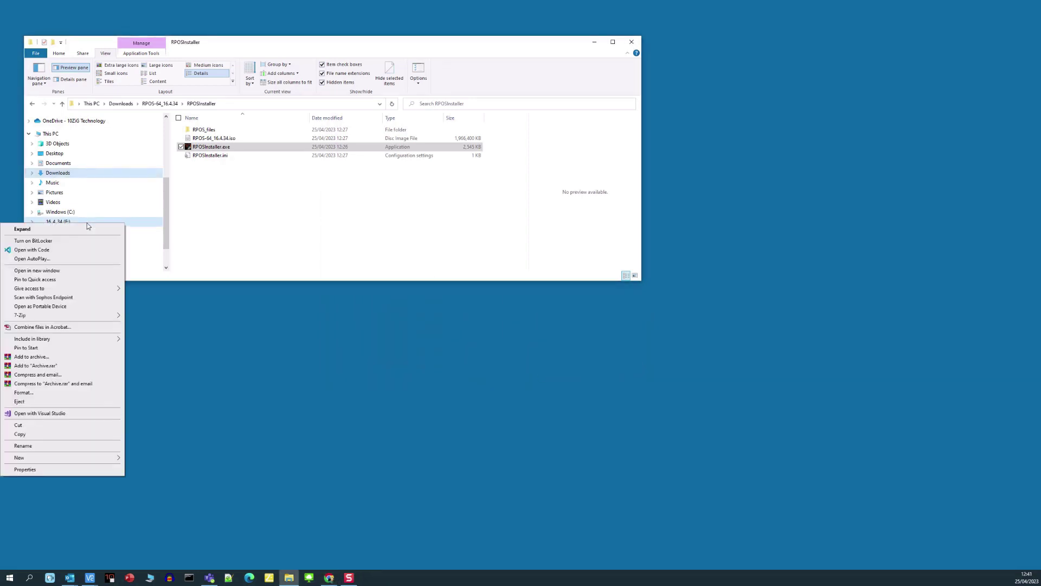
{"action": "left_click", "coordinate": [74, 404]}
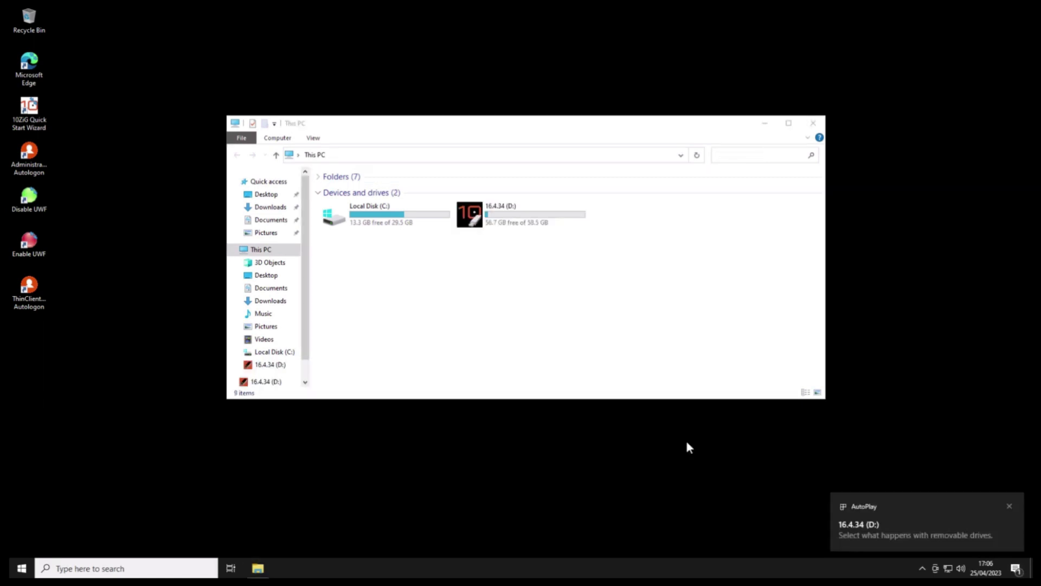
With the 16.4.34 (D:) USB drive selected, restart the thin client from the Start menu
{"action": "left_click", "coordinate": [568, 228]}
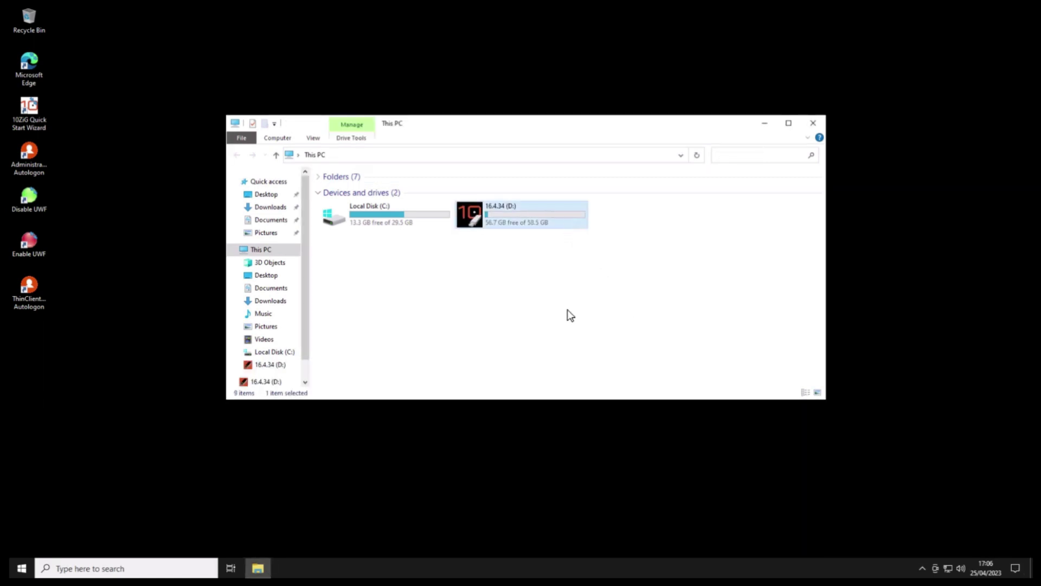
{"action": "left_click", "coordinate": [25, 564]}
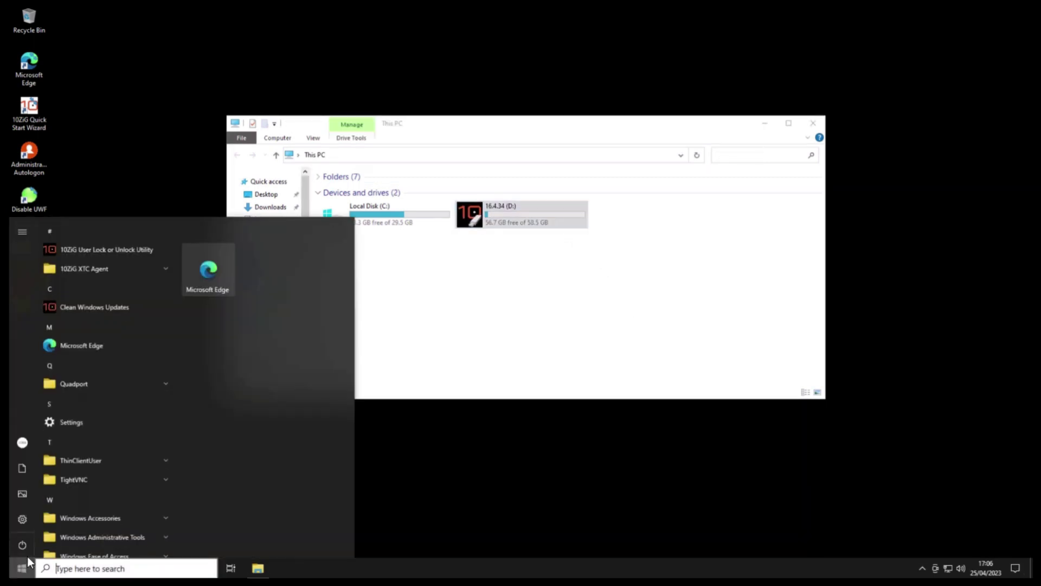
{"action": "left_click", "coordinate": [31, 545]}
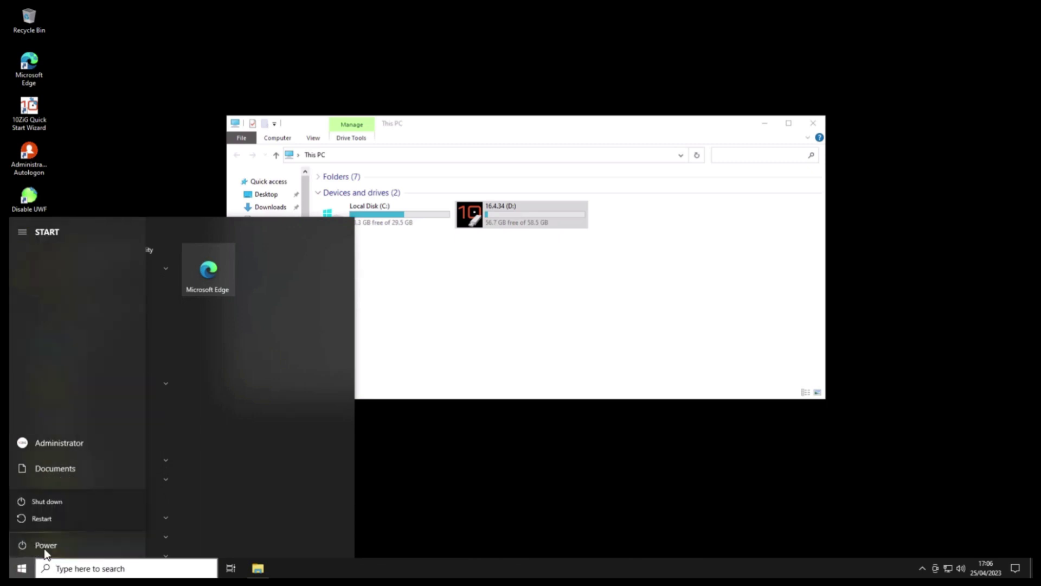
{"action": "left_click", "coordinate": [109, 519]}
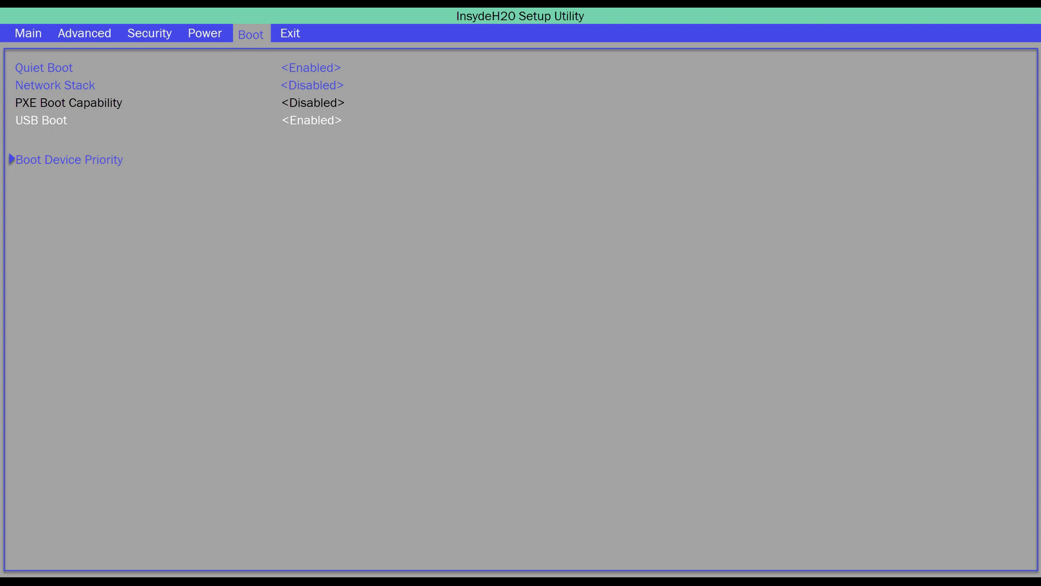
Confirm USB leads Boot Device Priority, then save and exit setup with F10
{"action": "key", "text": "Down"}
{"action": "key", "text": "Return"}
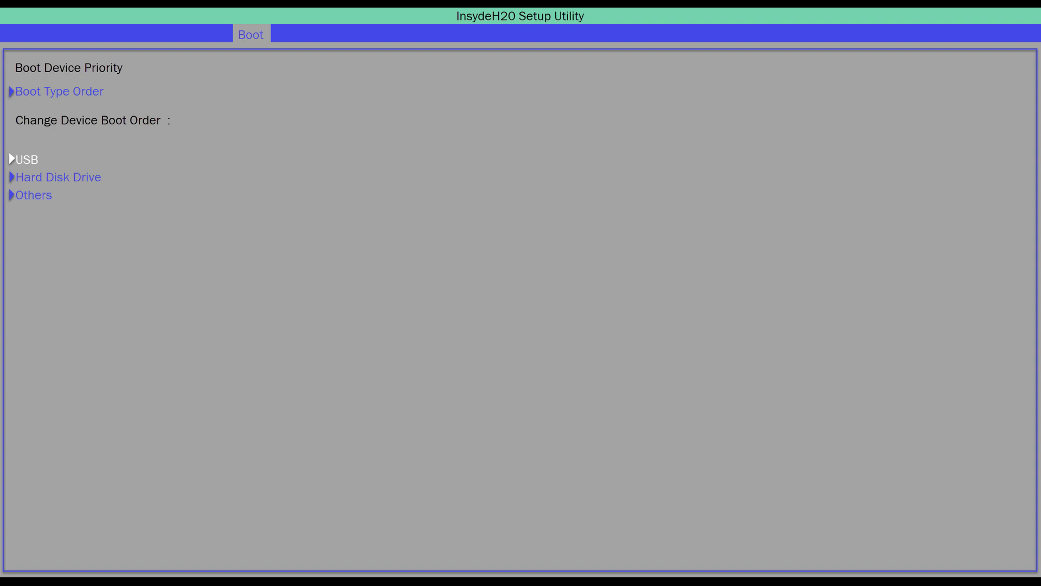
{"action": "key", "text": "F10"}
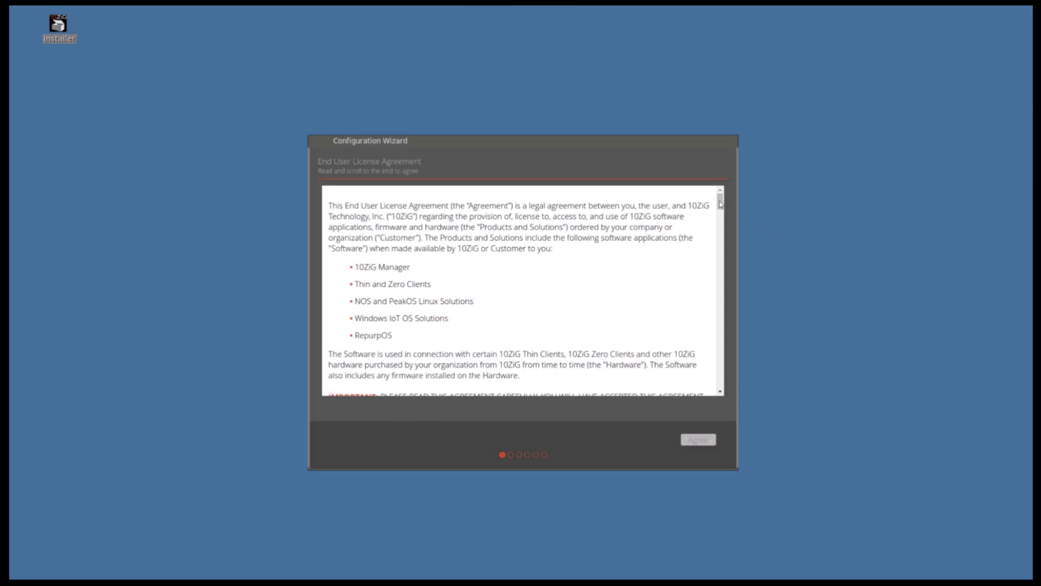
Accept the licence agreement and keep United States as the country
{"action": "left_click_drag", "start_coordinate": [721, 203], "coordinate": [723, 386]}
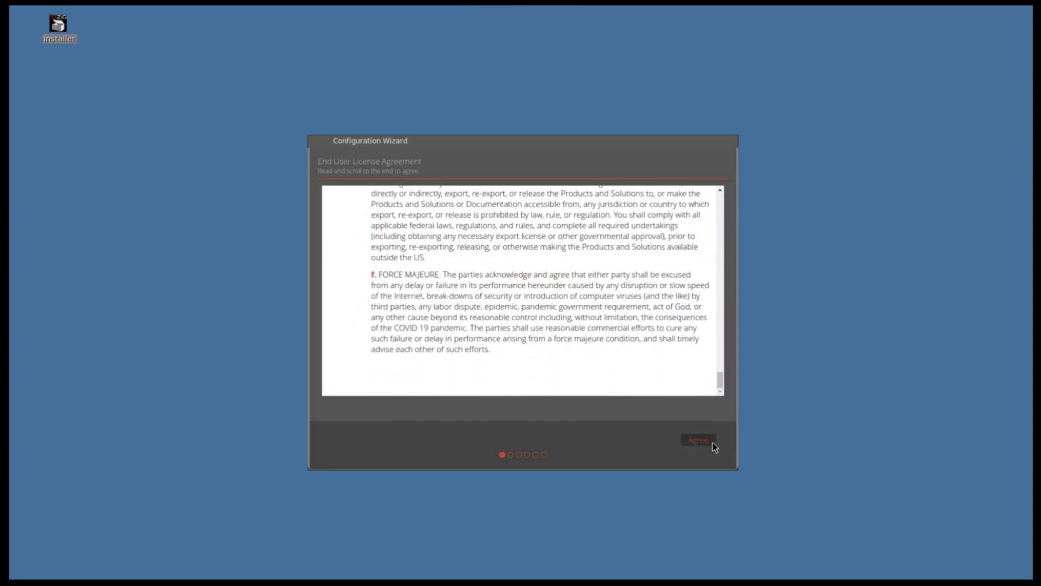
{"action": "left_click", "coordinate": [714, 446]}
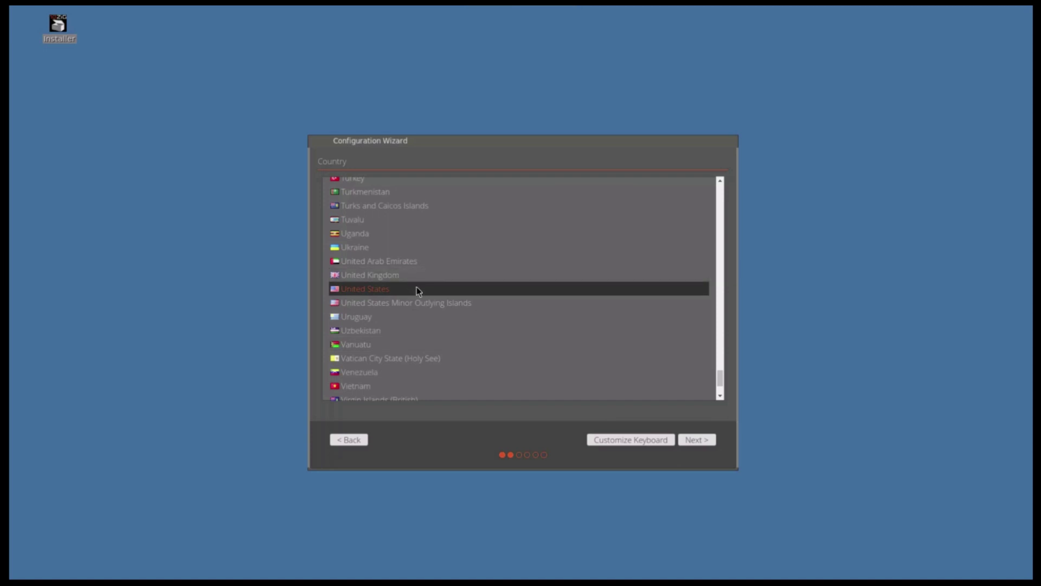
{"action": "left_click", "coordinate": [673, 443]}
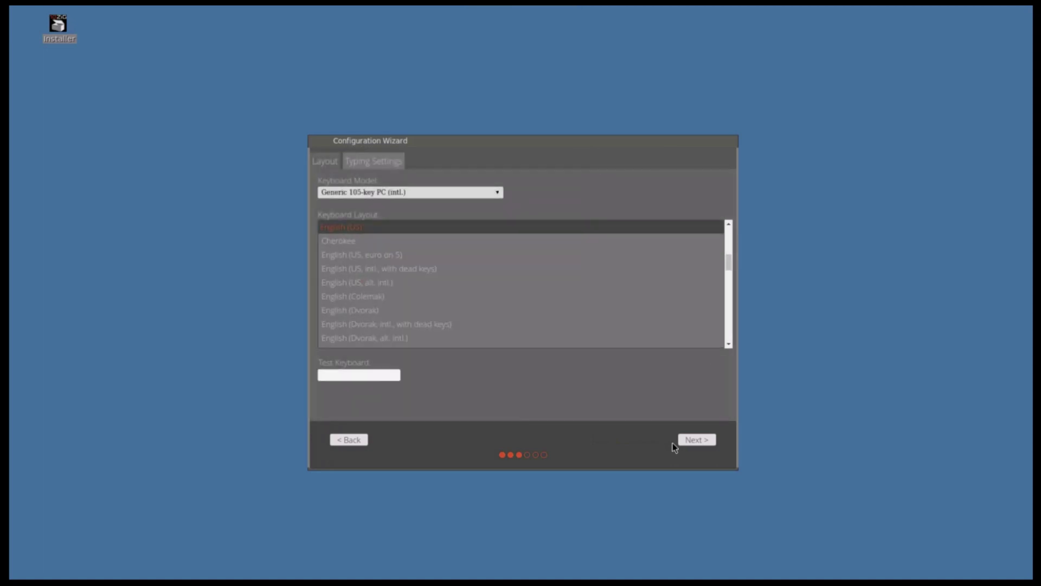
Pass the keyboard settings and set the timezone to America/Phoenix to finish the wizard
{"action": "left_click", "coordinate": [383, 160]}
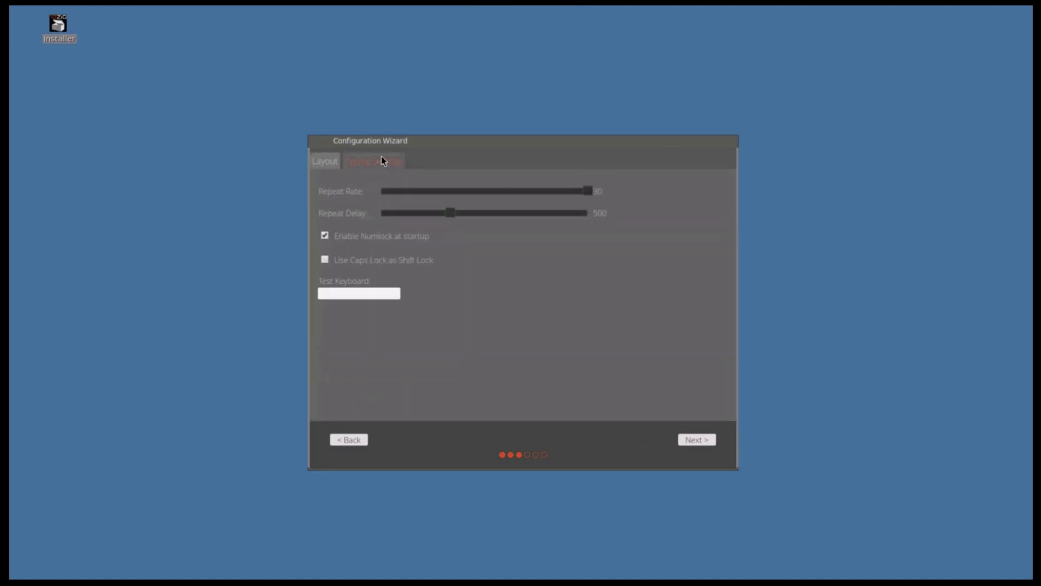
{"action": "left_click", "coordinate": [713, 444]}
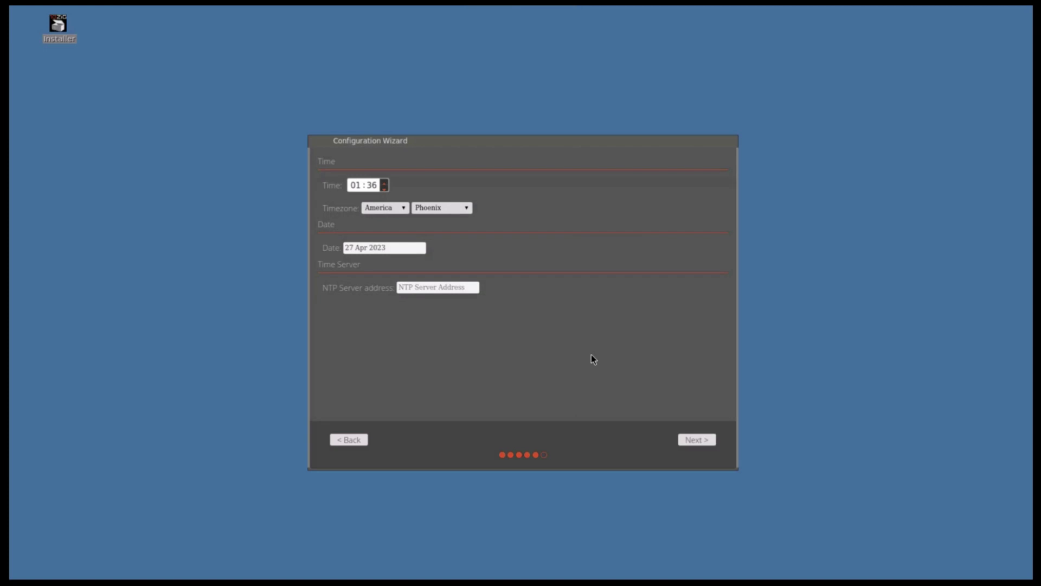
{"action": "left_click", "coordinate": [468, 209]}
{"action": "left_click", "coordinate": [469, 211]}
{"action": "left_click", "coordinate": [712, 443]}
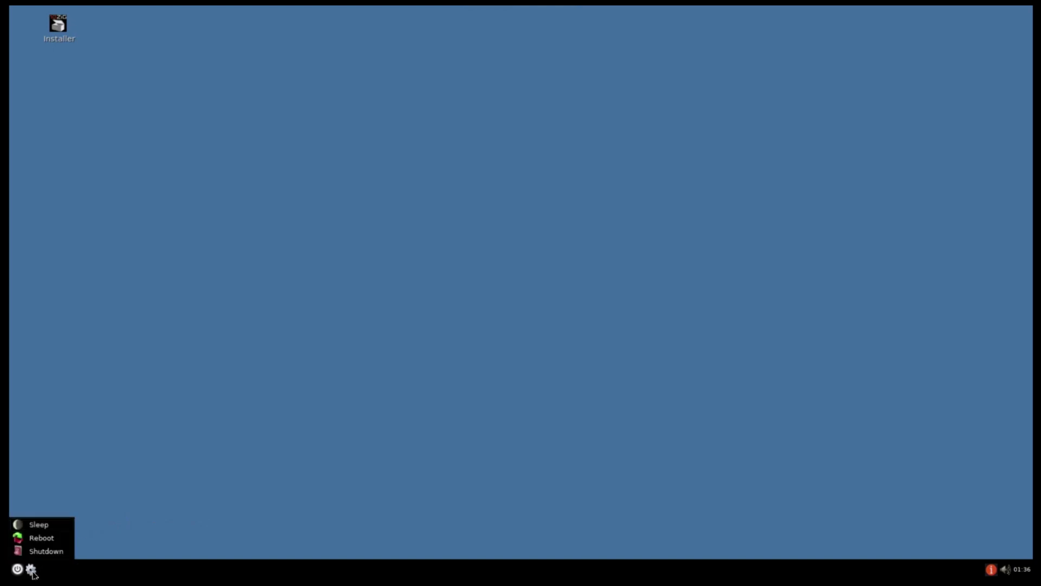
{"action": "left_click", "coordinate": [32, 569]}
{"action": "left_click", "coordinate": [31, 569]}
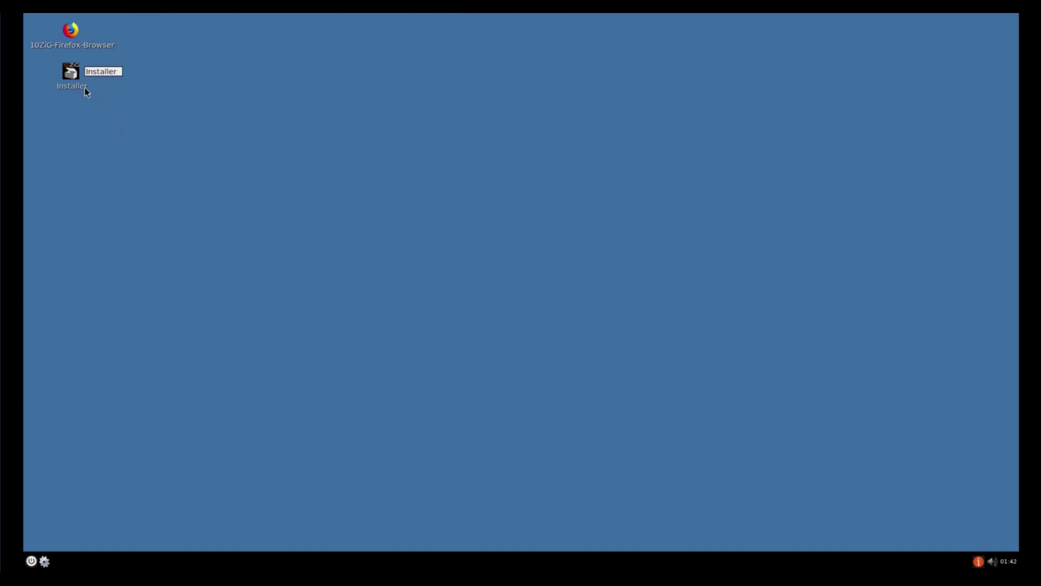
Start the desktop Installer and target the 30.55 GB BIWIN Industrial disk
{"action": "double_click", "coordinate": [84, 87]}
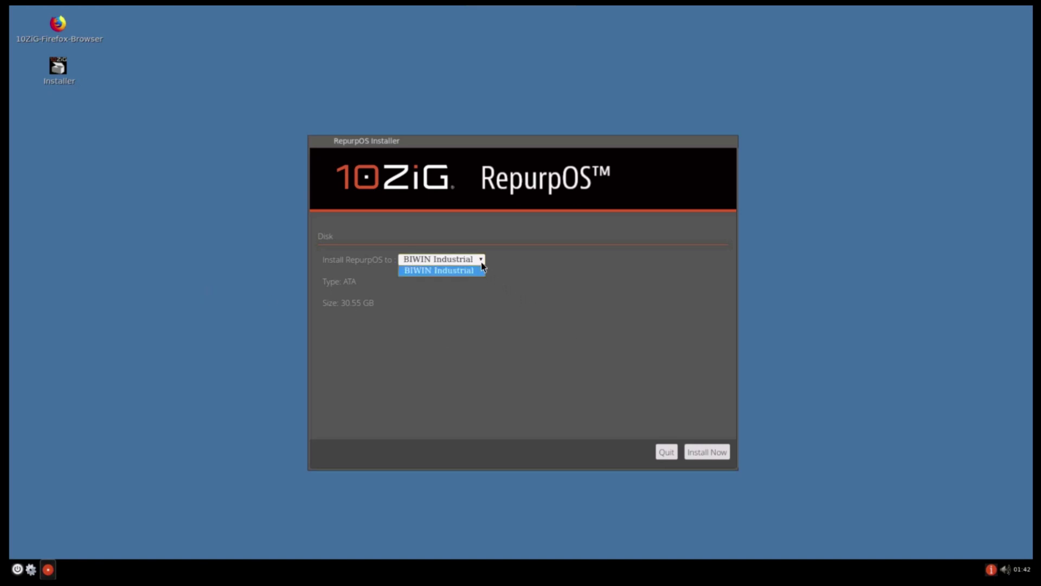
{"action": "left_click", "coordinate": [481, 269]}
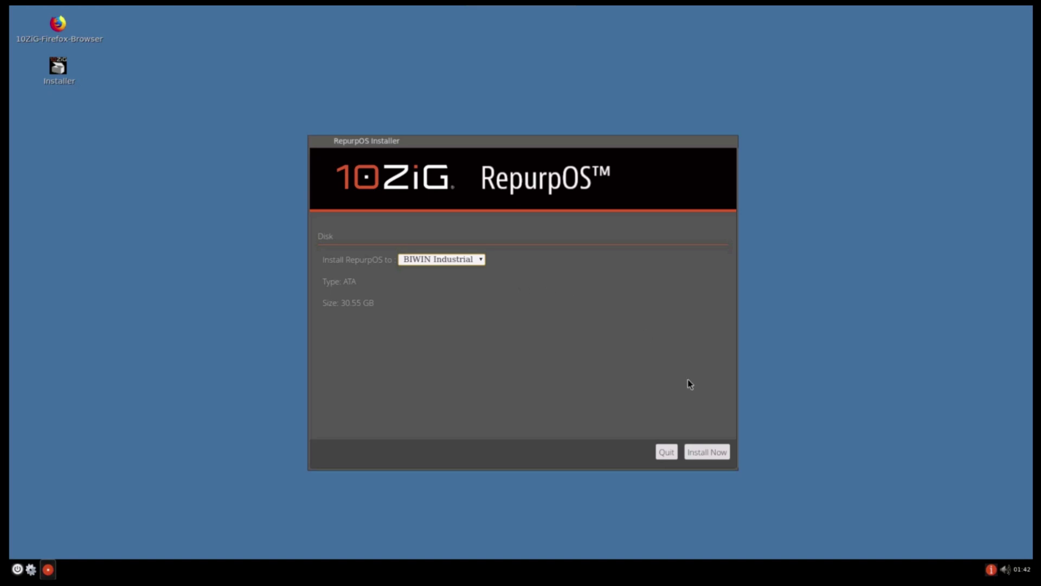
Begin installing RepurpOS onto the BIWIN Industrial disk with Install Now
{"action": "left_click", "coordinate": [725, 452]}
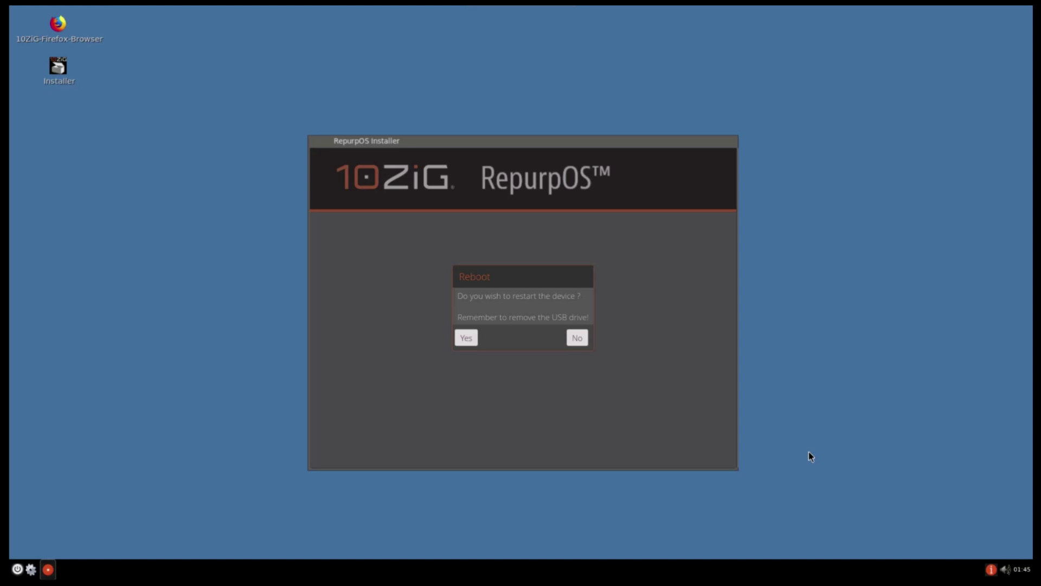
Answer Yes in the Reboot dialog to restart the device after RepurpOS installation completes
{"action": "left_click", "coordinate": [476, 342]}
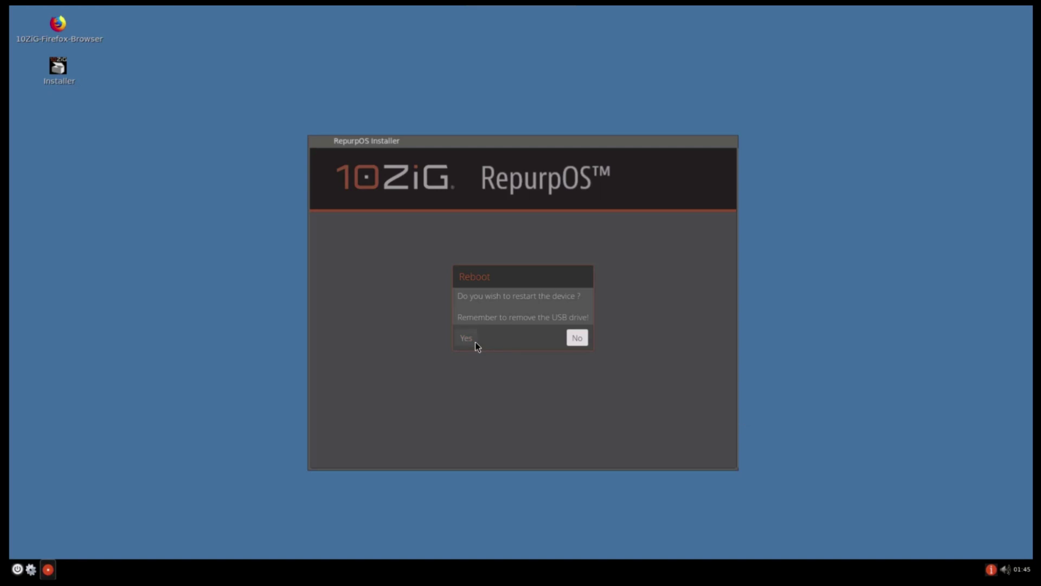